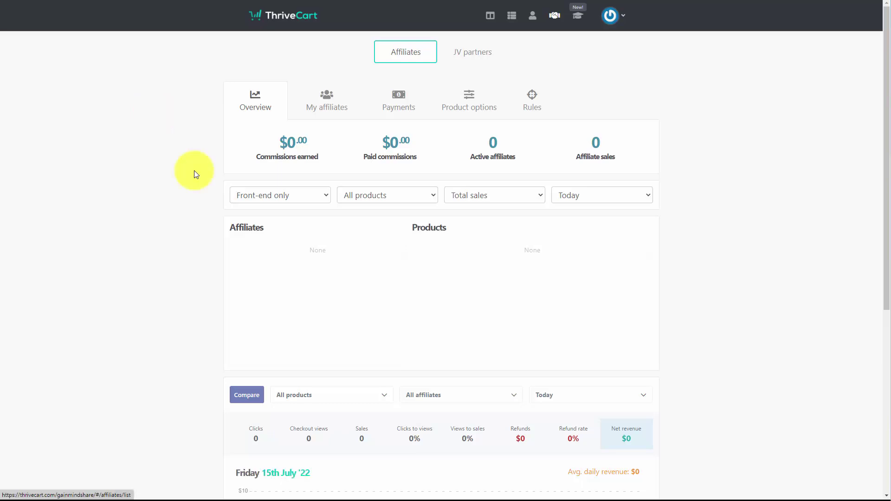
Show the two approved affiliates in ThriveCart's My affiliates list
click(326, 101)
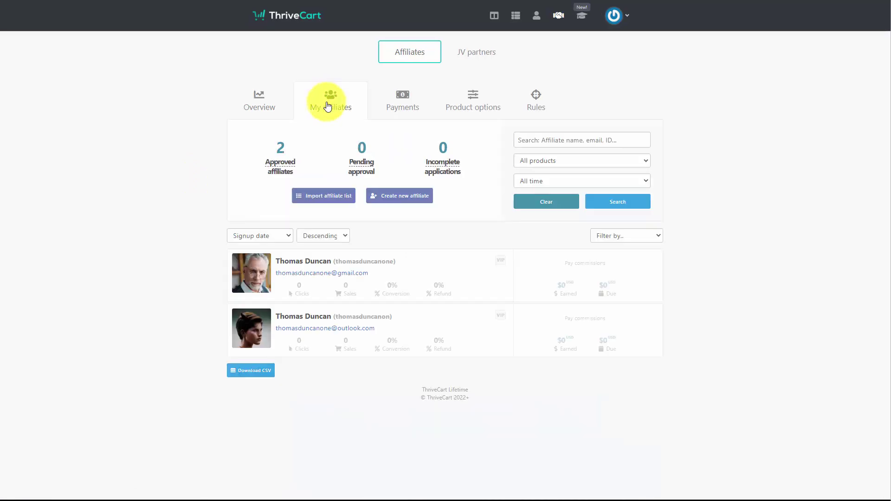
Switch to ThriveCart's affiliate Rules view
click(541, 101)
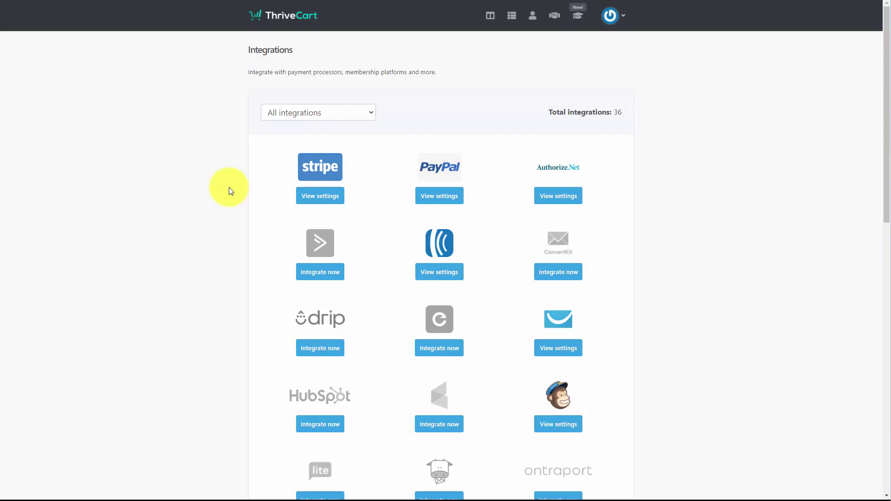
Open the Mailchimp integration settings to confirm ThriveCart is authorised
click(546, 425)
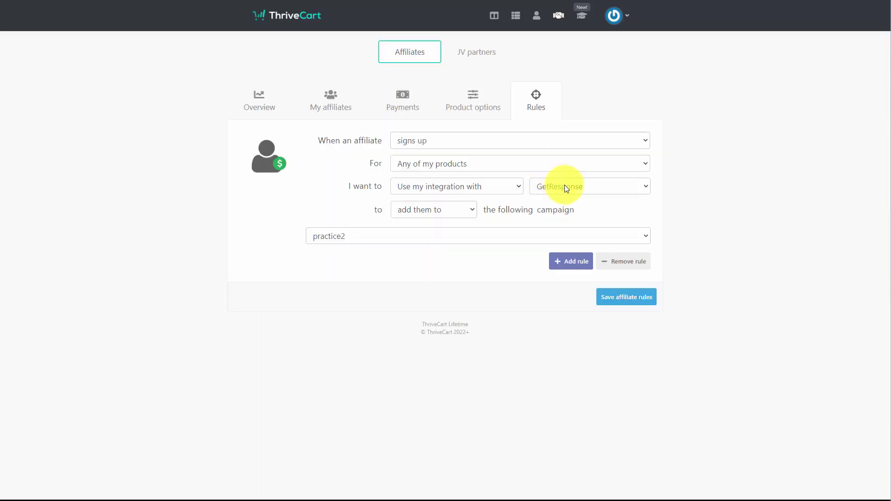
Set the affiliate rule to MailChimp, 'add them to', and the Video Tutorials list
click(576, 186)
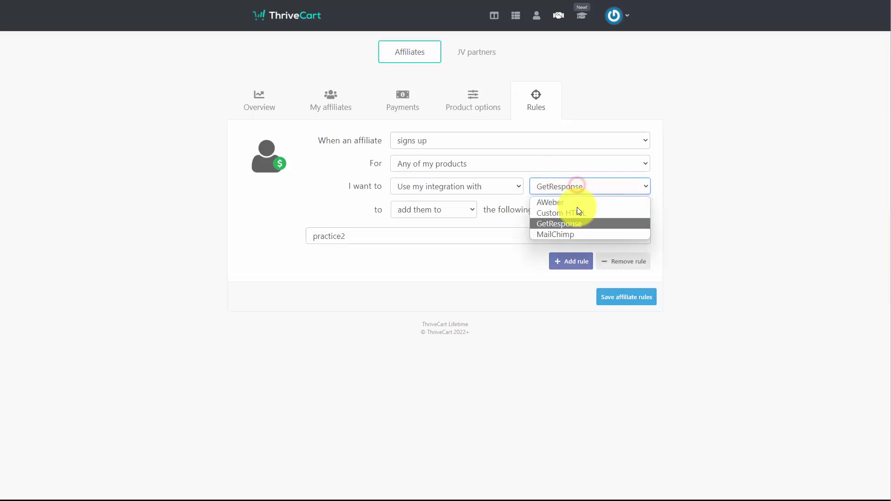
click(586, 237)
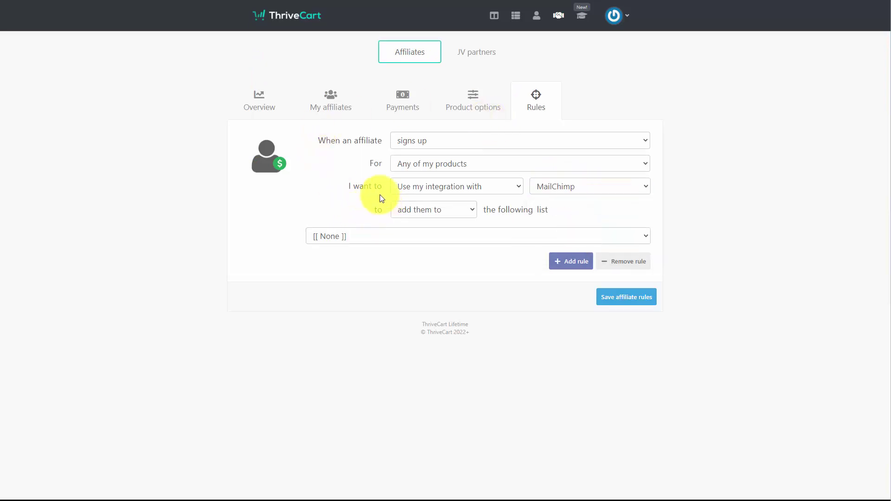
click(459, 213)
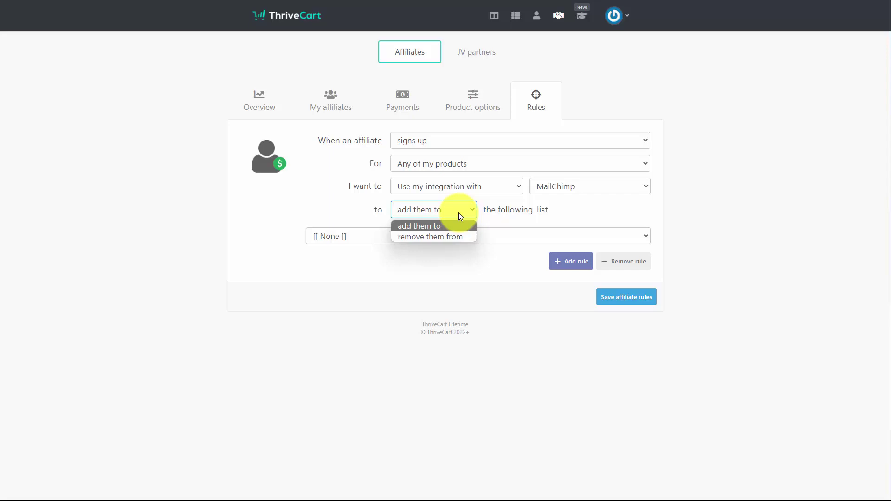
click(427, 226)
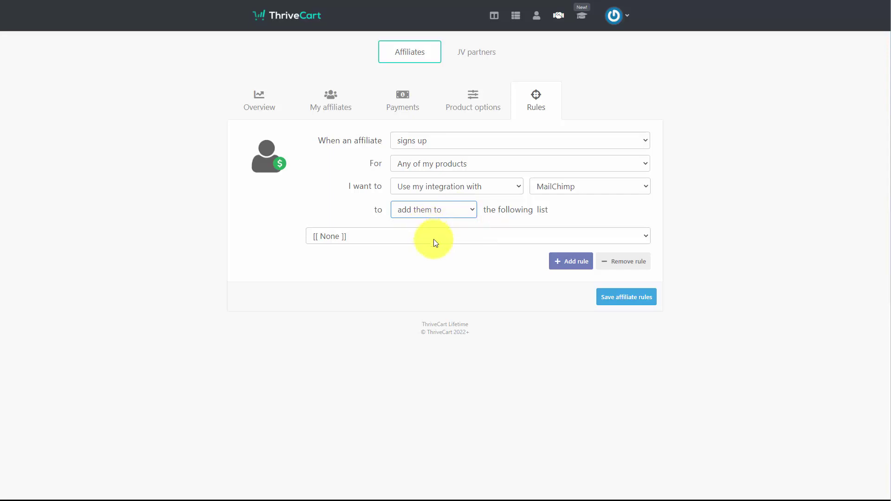
click(433, 238)
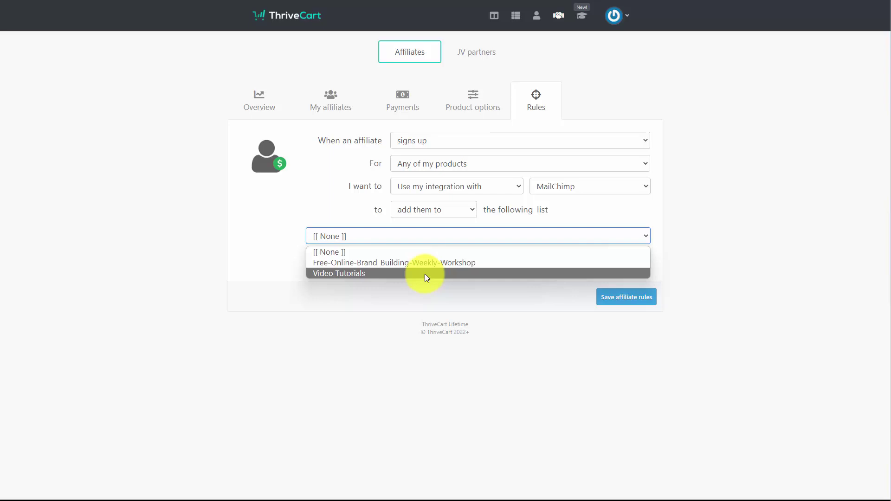
click(424, 274)
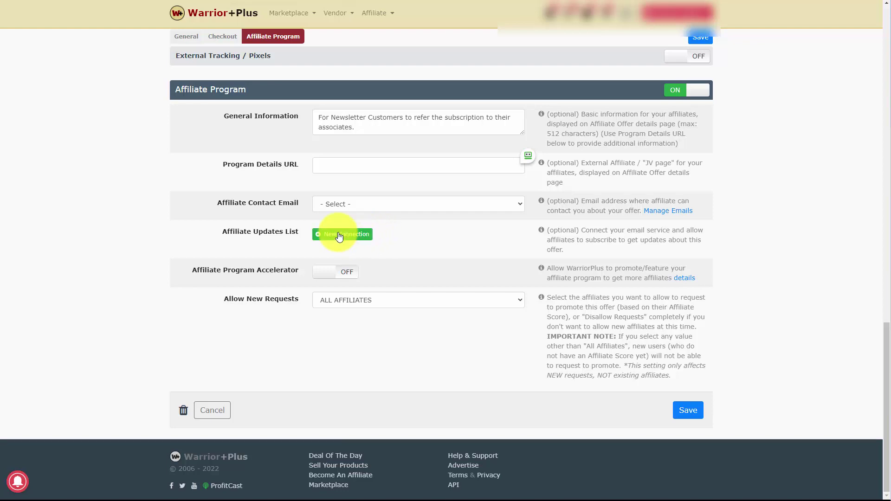
Start a new MailChimp connection for the WarriorPlus Affiliate Updates List
click(339, 237)
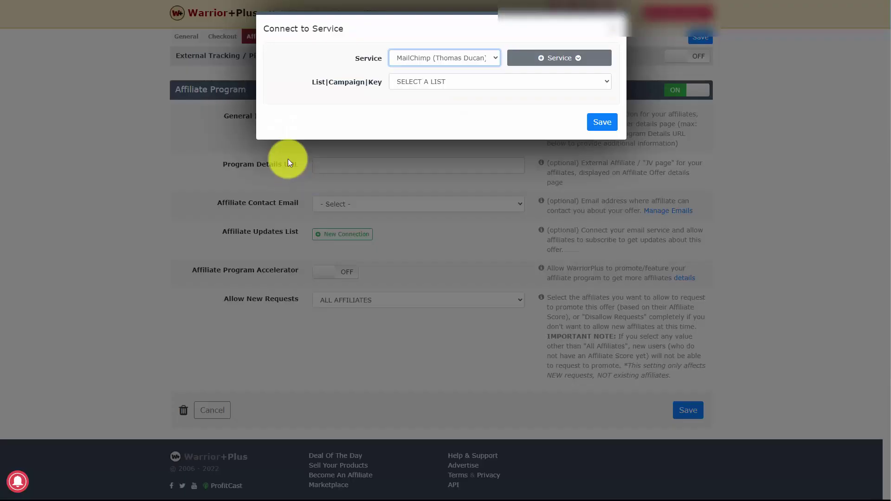
List the available MailChimp lists, including Video Tutorials, in Connect to Service
click(450, 82)
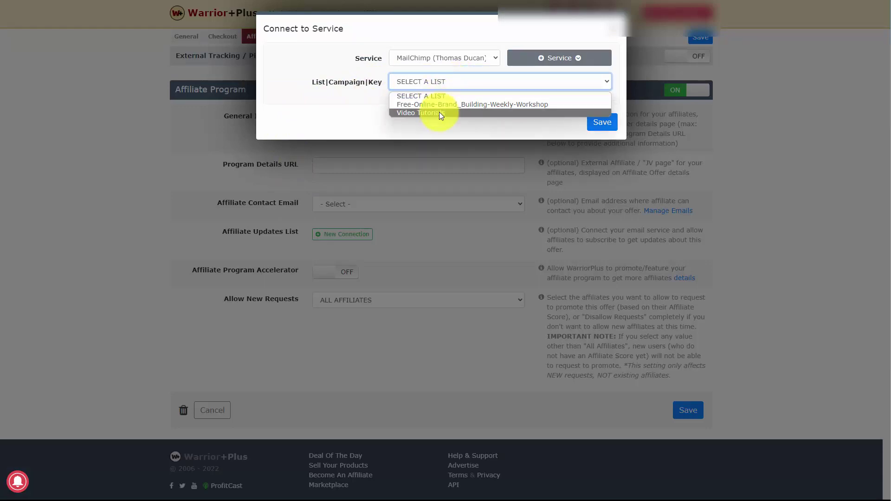